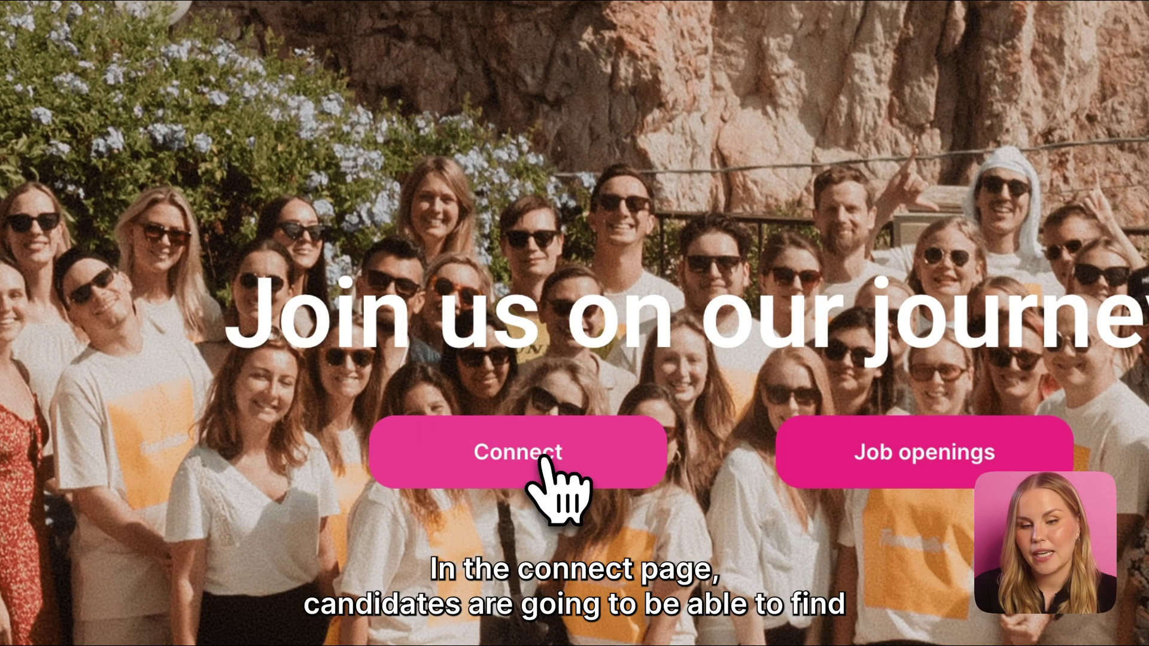
# Step: Open the candidate Connect sign-up page from the 'Join us on our journey' career site hero
pyautogui.click(543, 458)
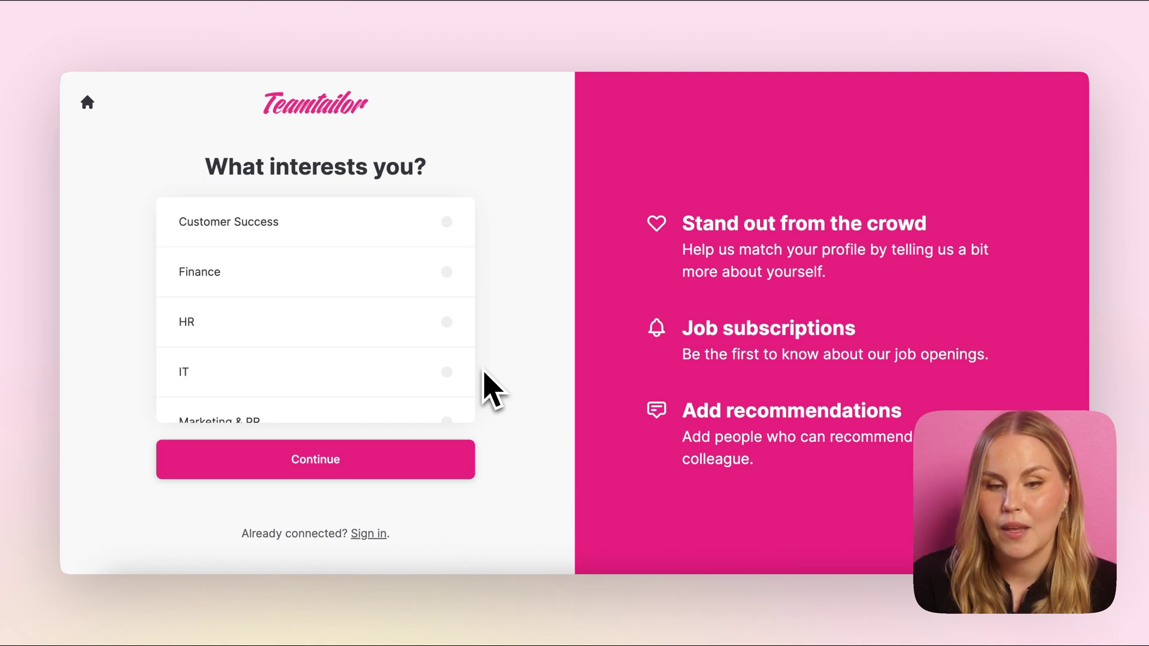
# Step: Set the candidate's interest to Customer Success, role Customer Success Manager, and continue
pyautogui.scroll(-1, 383, 242)
pyautogui.scroll(-1, 383, 242)
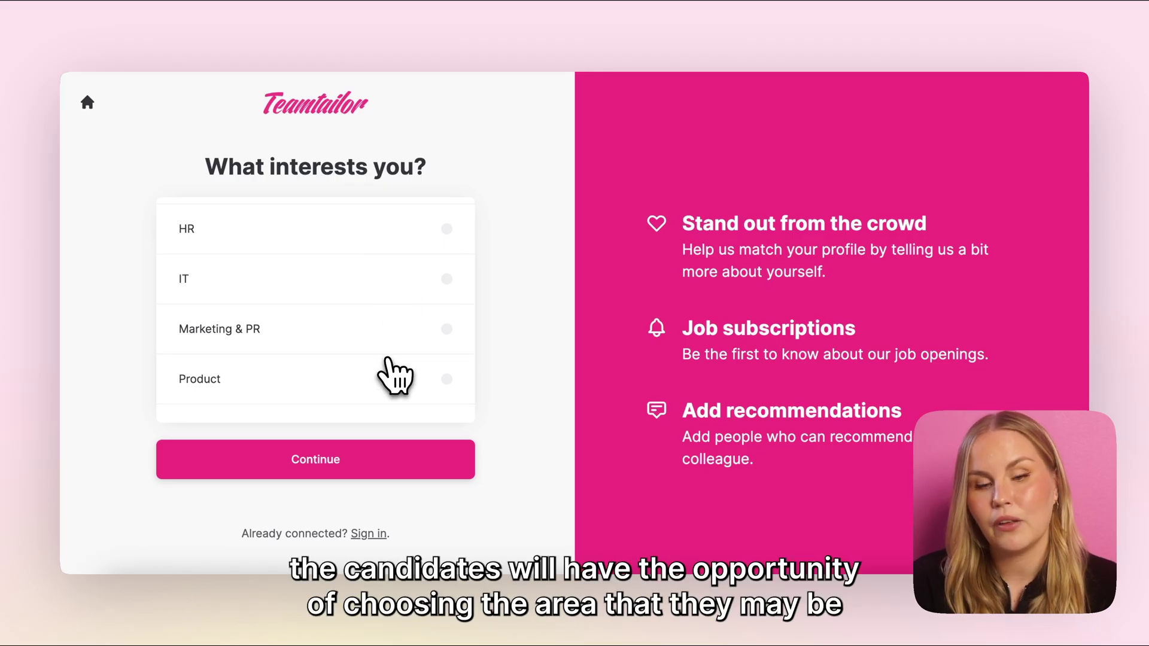
pyautogui.scroll(2, 392, 375)
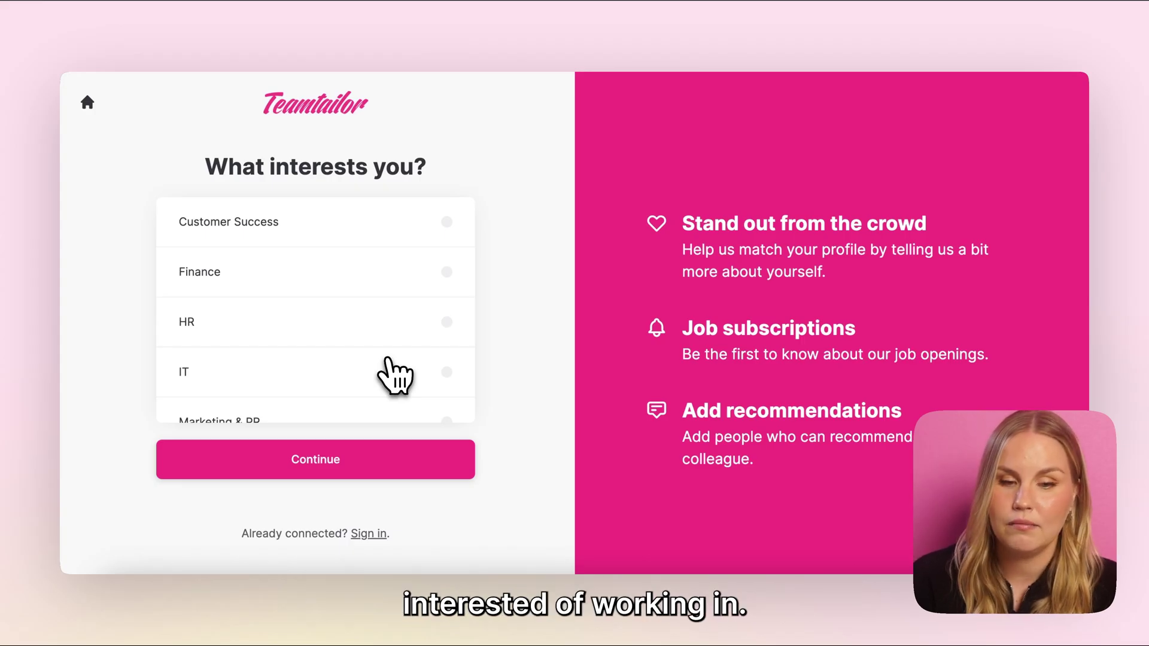
pyautogui.scroll(-4, 393, 375)
pyautogui.click(386, 411)
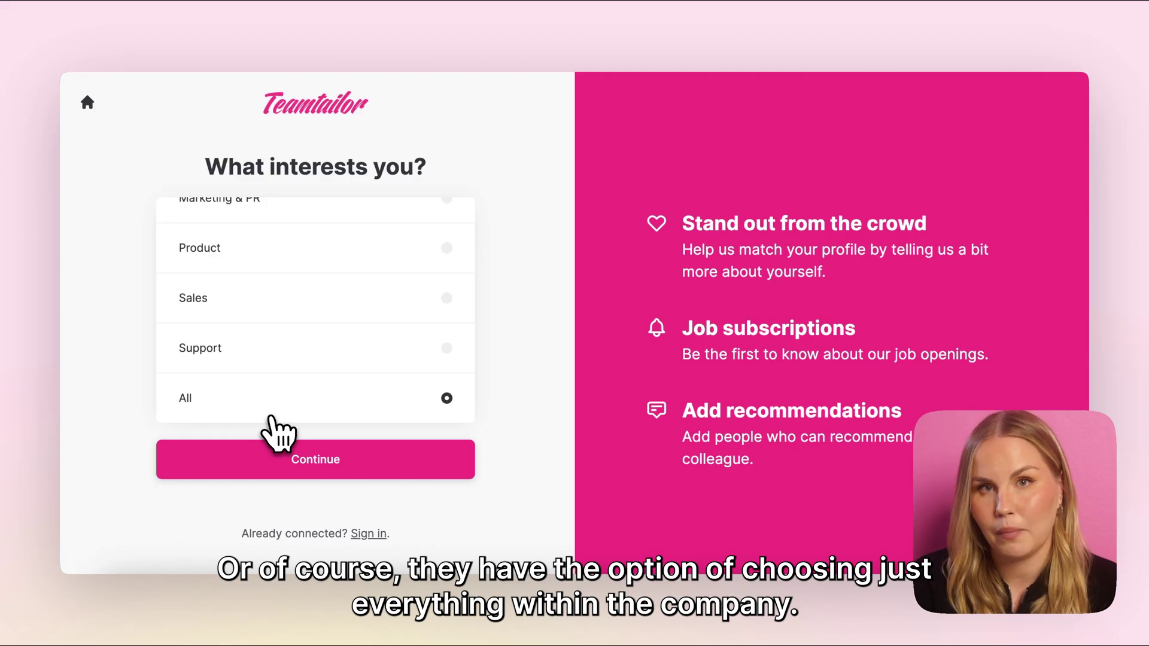
pyautogui.scroll(5, 366, 354)
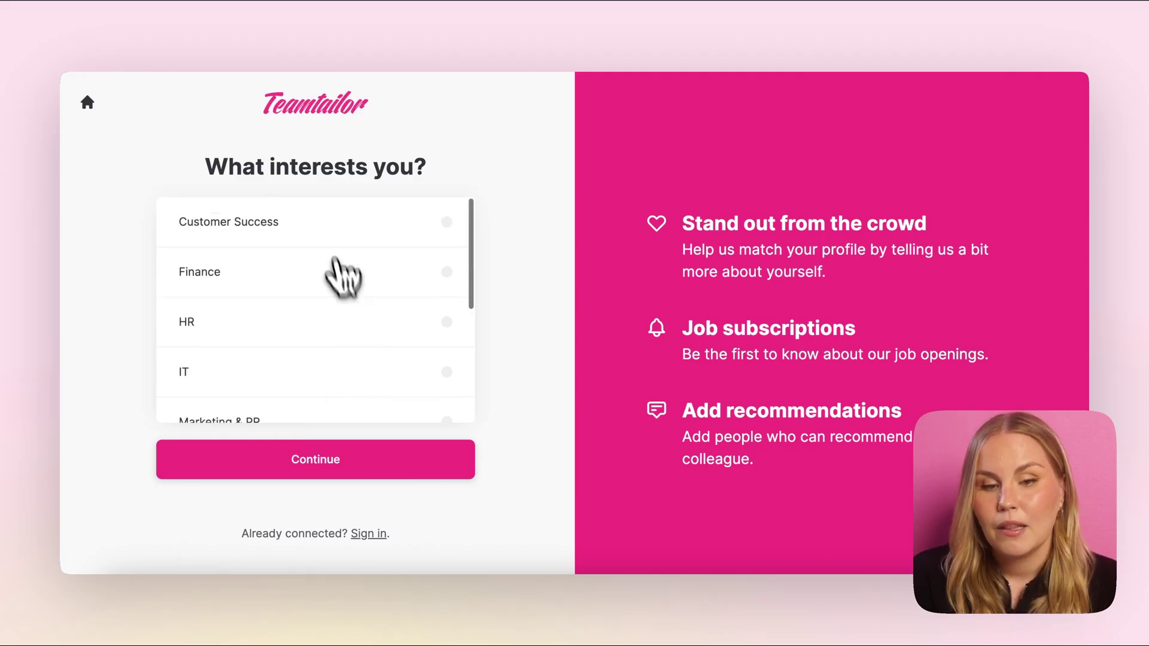
pyautogui.click(331, 236)
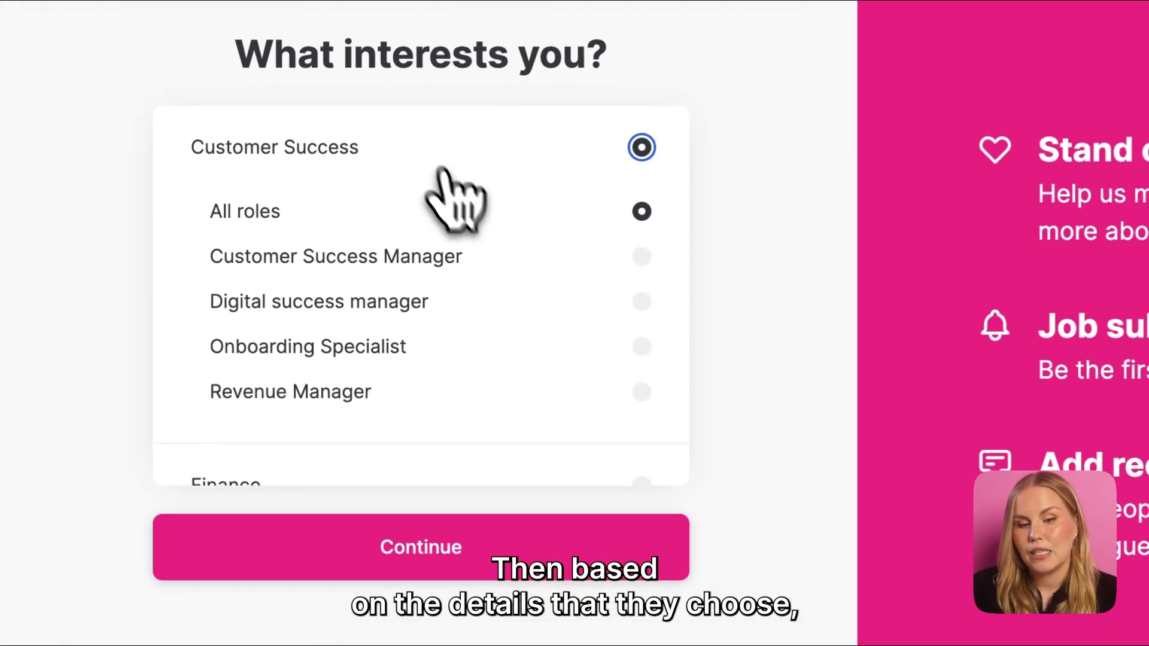
pyautogui.click(496, 263)
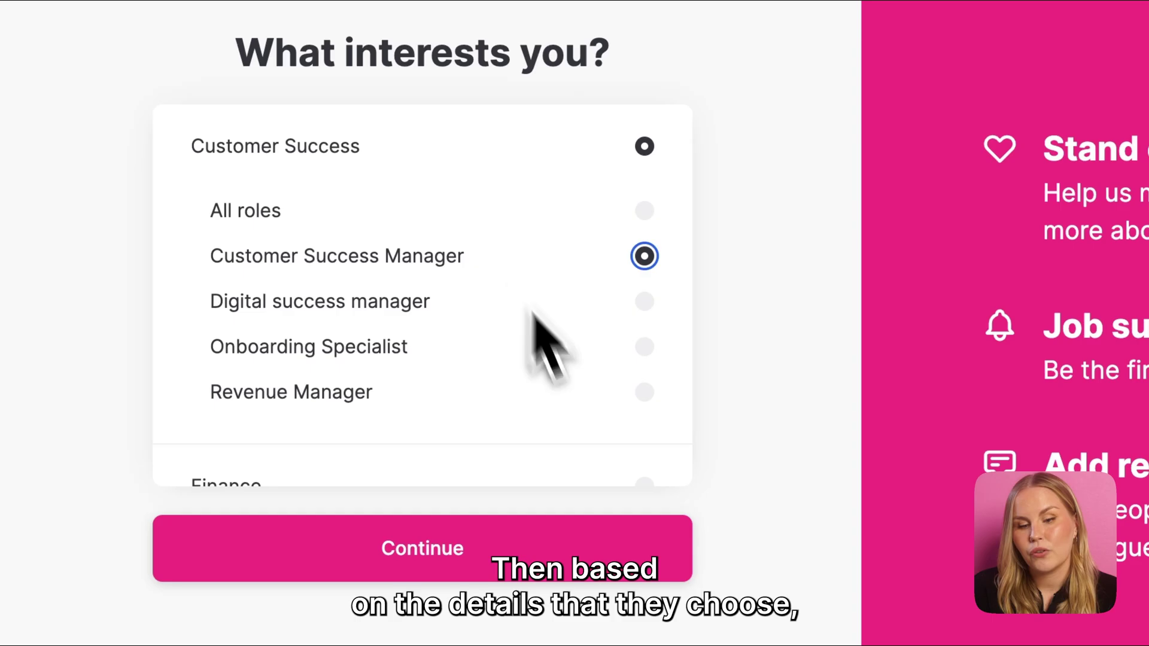
pyautogui.click(477, 545)
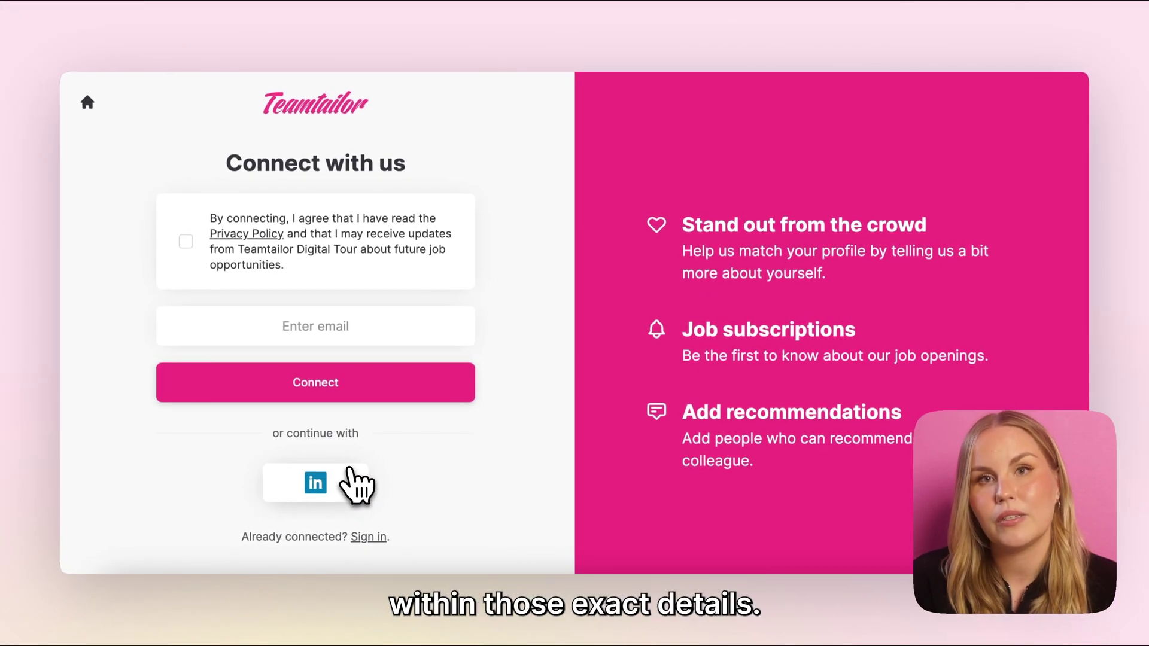
# Step: Connect with a LinkedIn account and scroll through the resulting dashboard
pyautogui.click(350, 479)
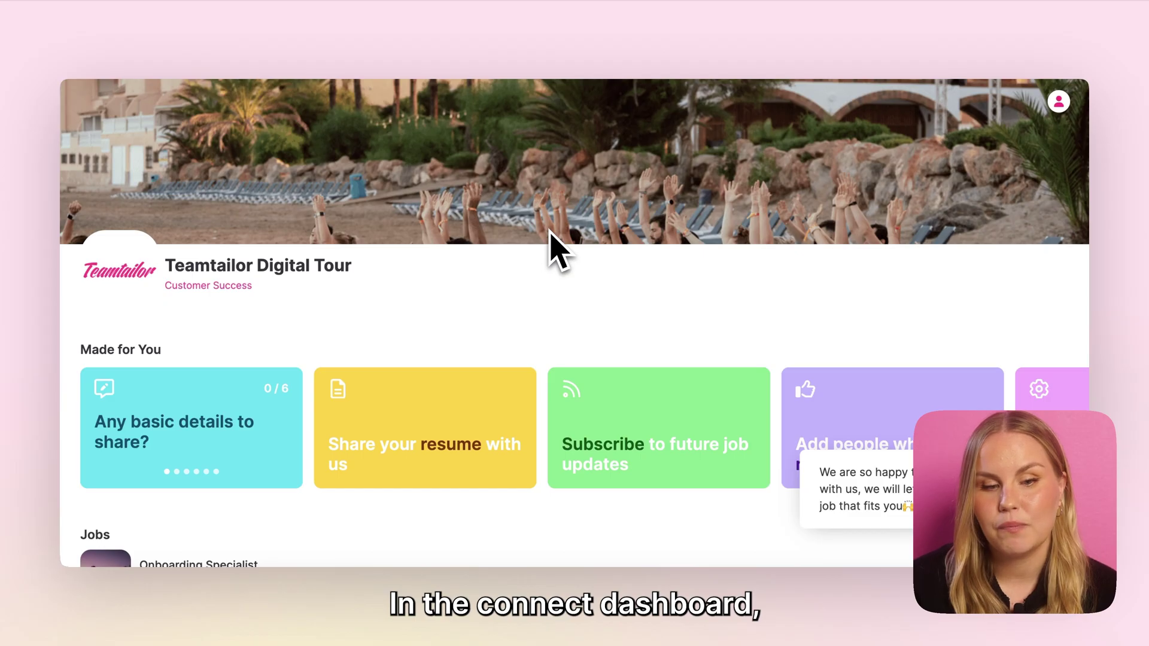
pyautogui.scroll(-1, 238, 538)
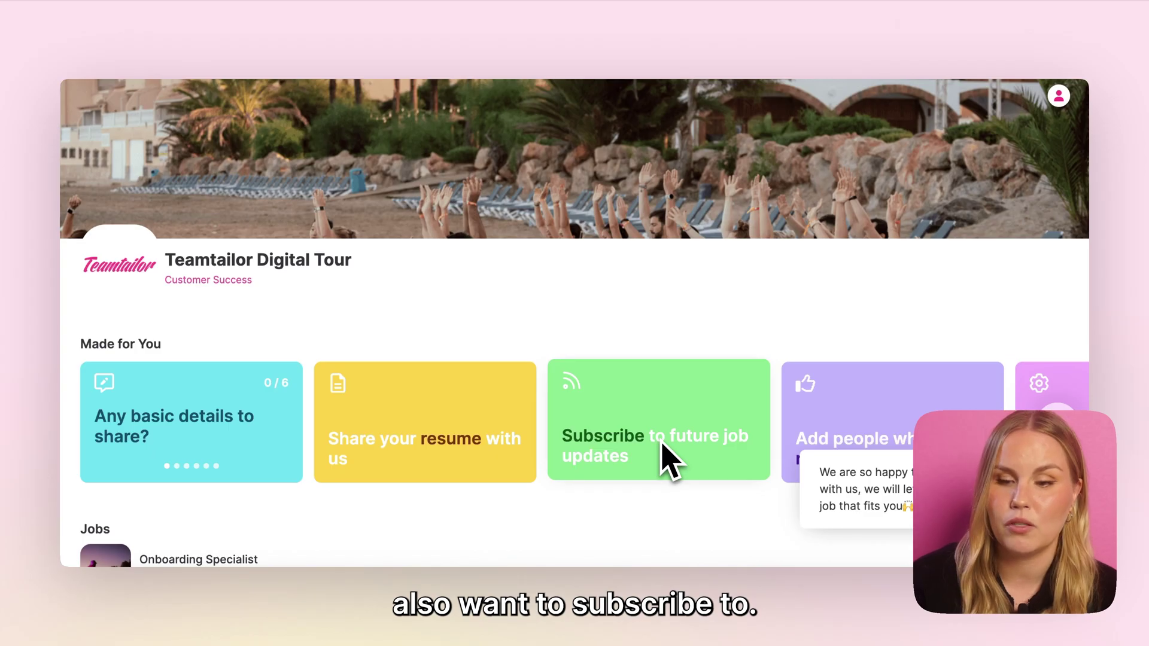
pyautogui.scroll(-4, 380, 524)
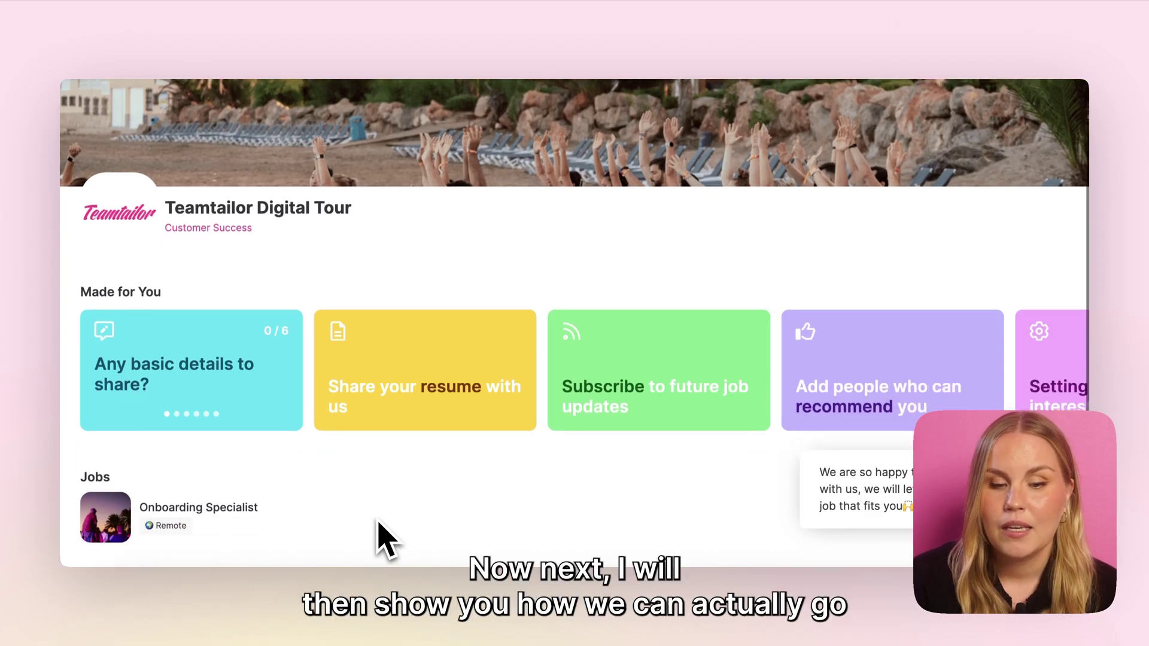
pyautogui.scroll(3, 379, 524)
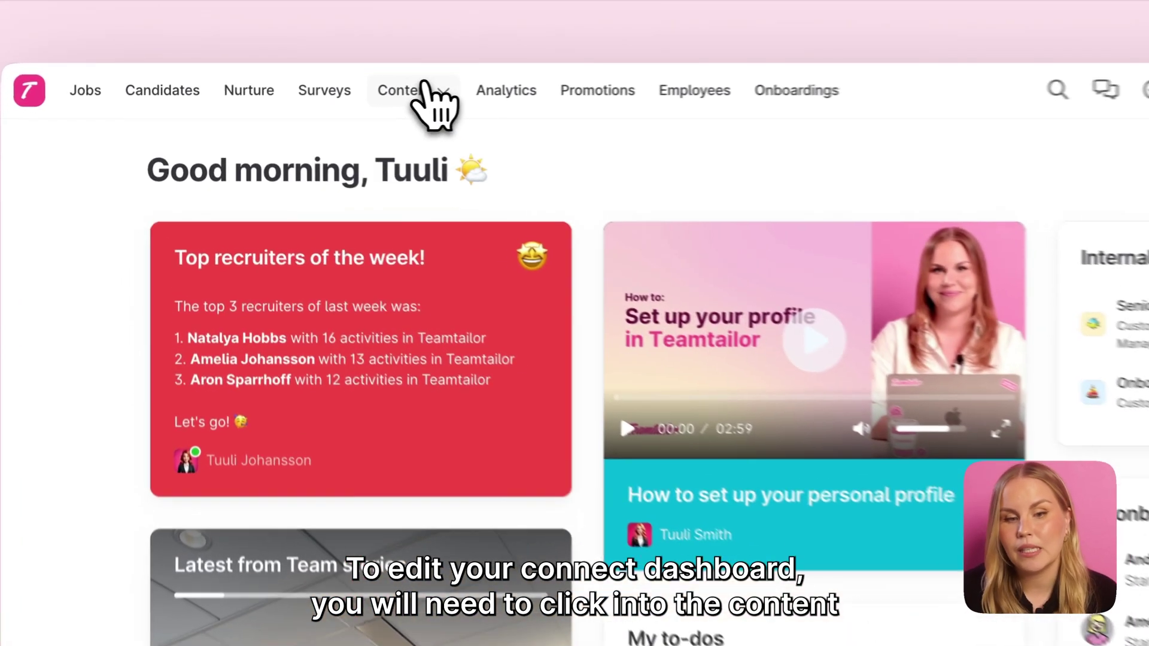
# Step: Open the Connect editor for the English (United States) career site pages
pyautogui.click(327, 96)
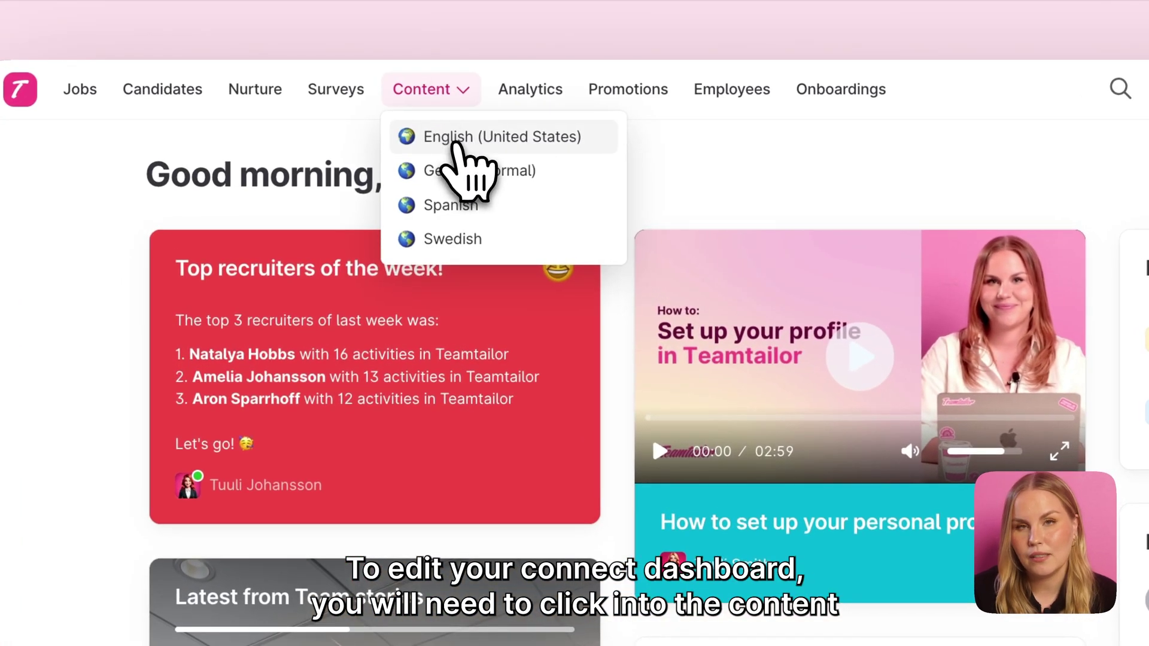
pyautogui.click(455, 141)
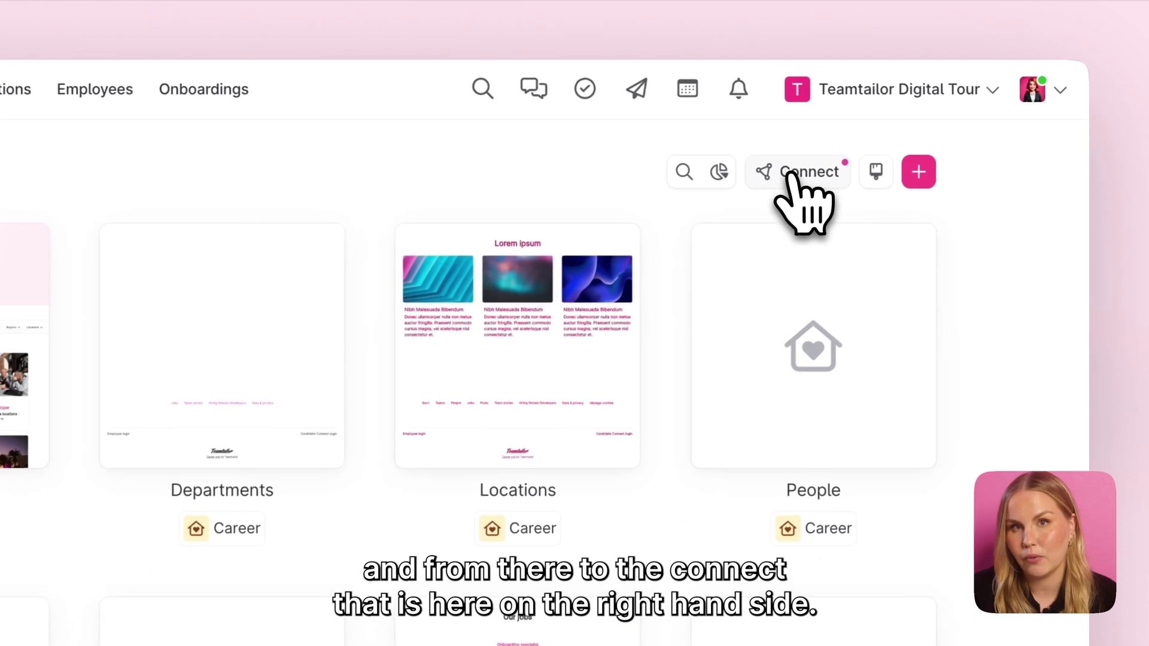
pyautogui.click(788, 173)
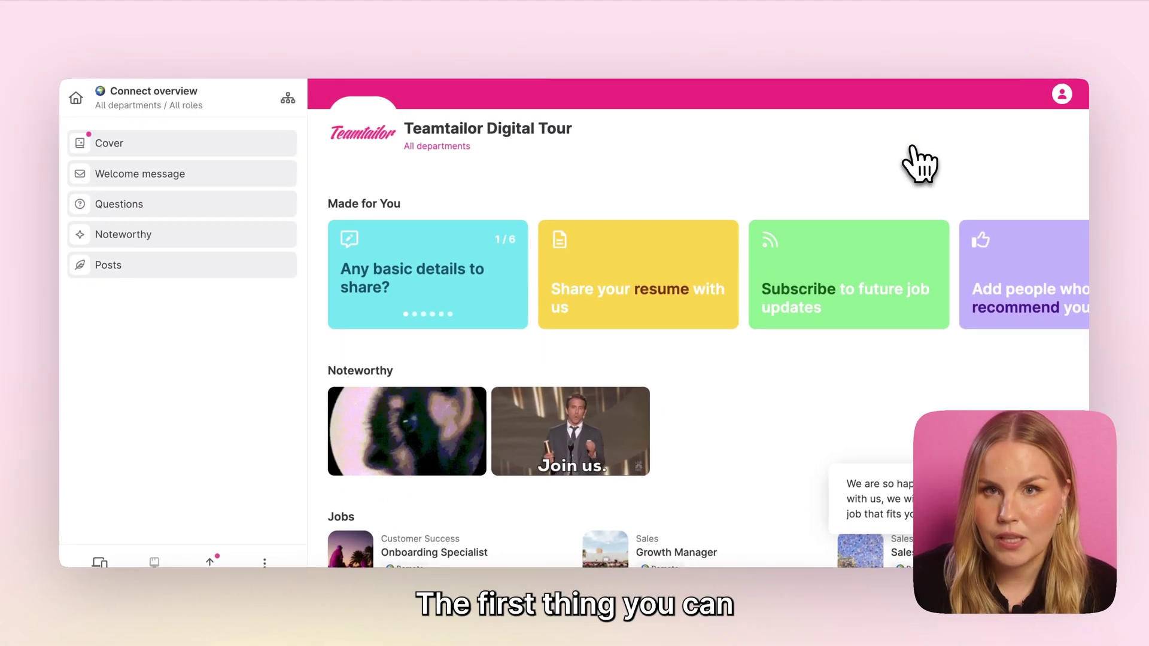
# Step: Look at the Cover settings and the Add cover image library, then return to the overview
pyautogui.click(188, 146)
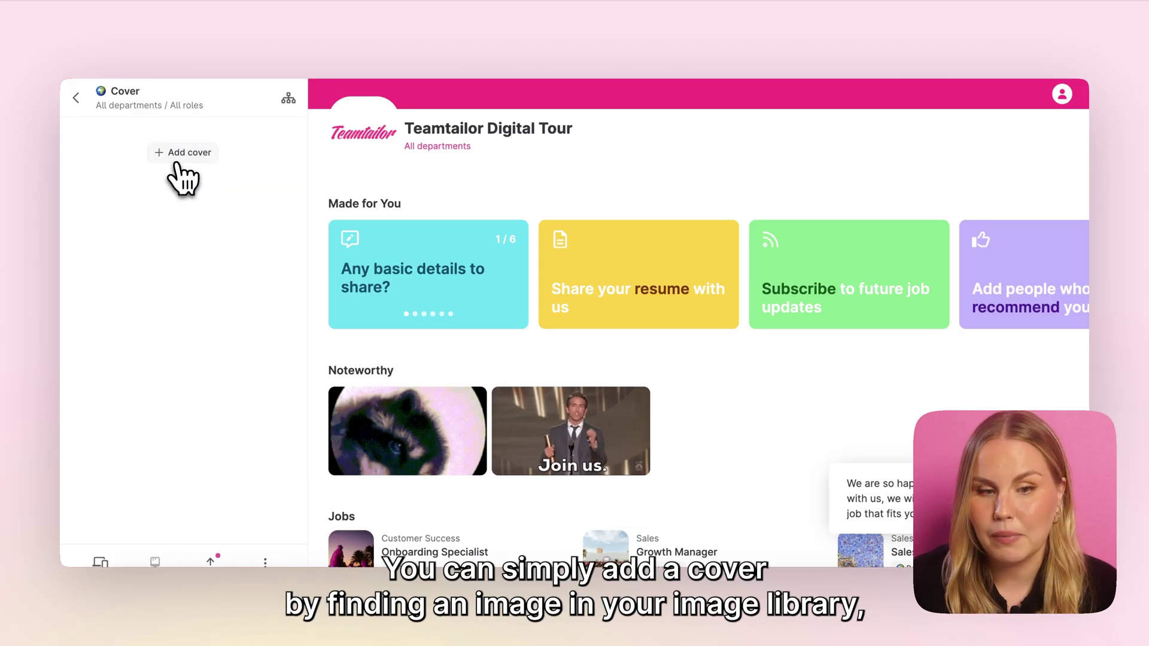
pyautogui.click(183, 153)
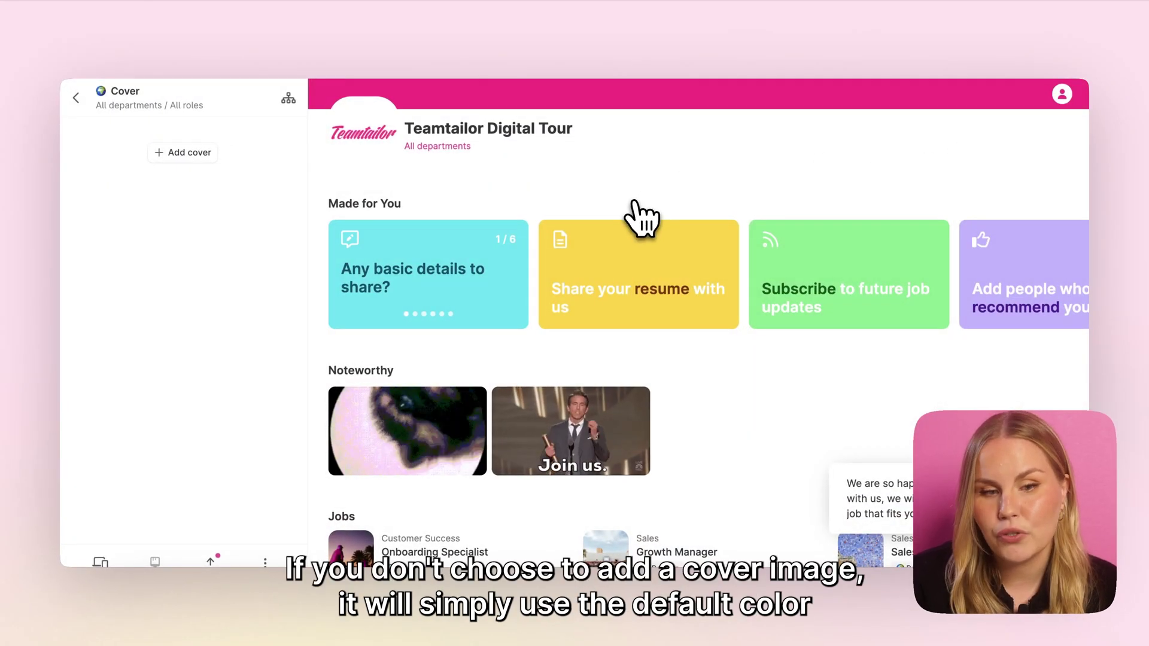
pyautogui.click(74, 98)
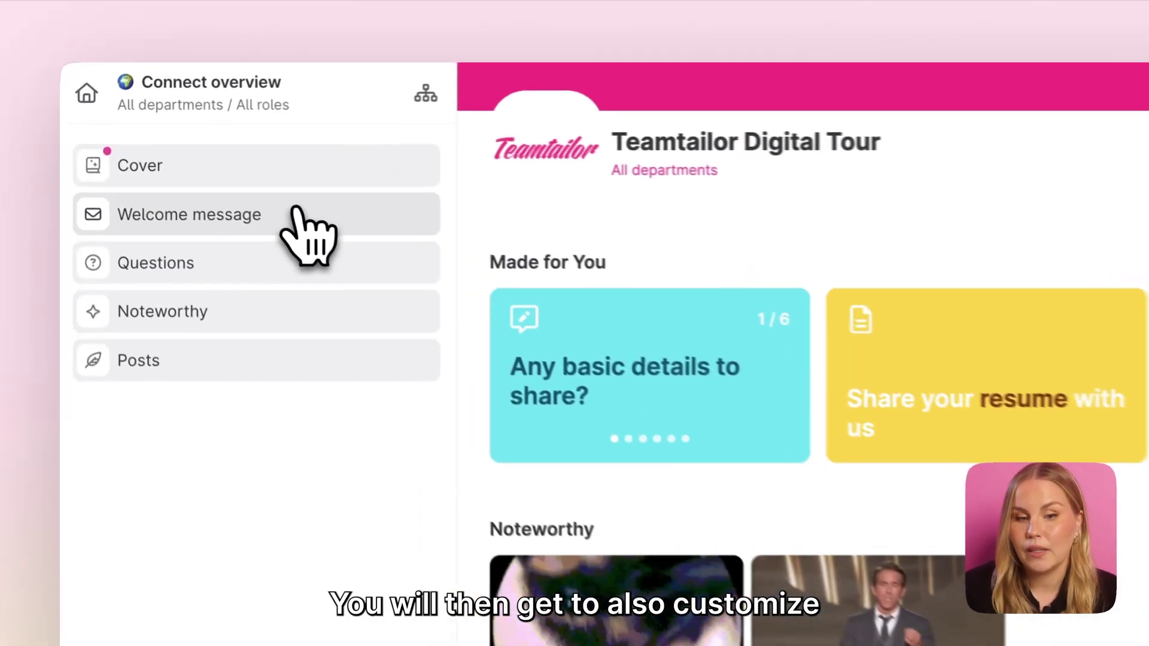
# Step: Review the Welcome message settings, then bring up the Questions section
pyautogui.click(213, 175)
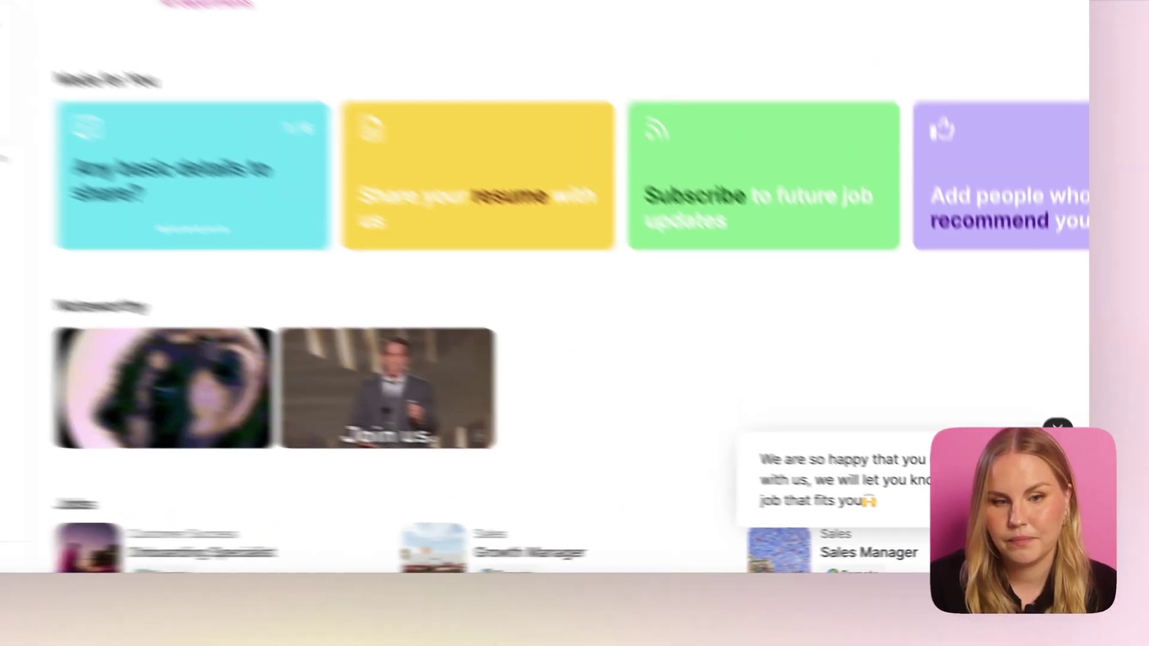
pyautogui.click(35, 80)
pyautogui.click(154, 221)
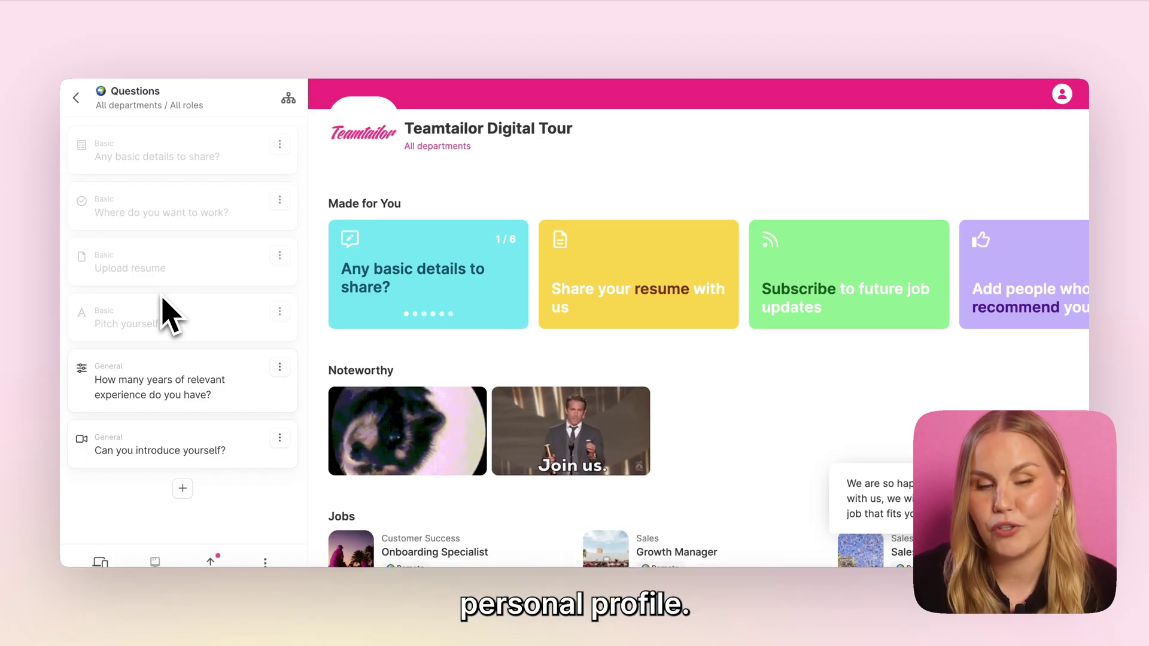
# Step: Open the Noteworthy section and view its available item types to add
pyautogui.click(75, 97)
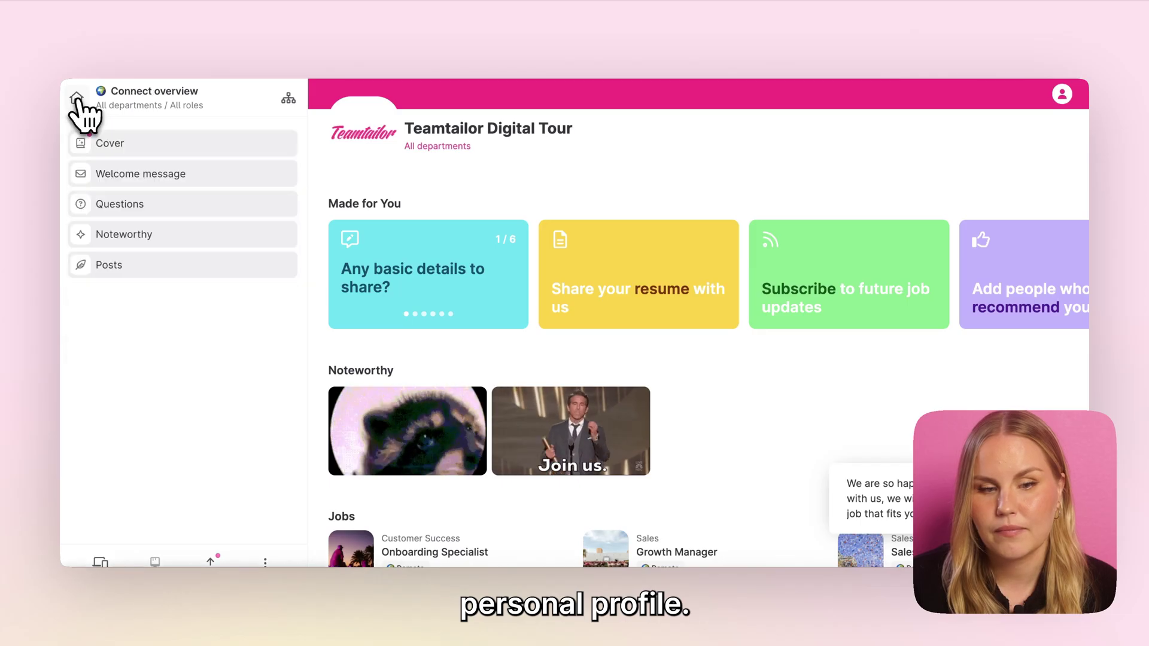
pyautogui.click(131, 236)
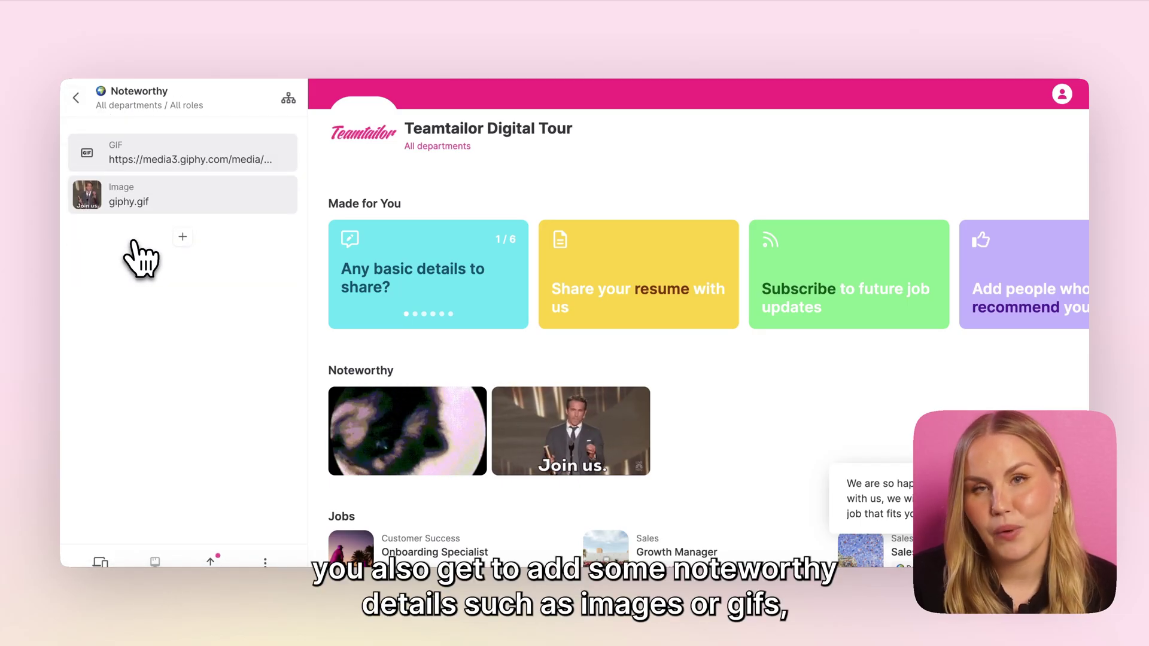
pyautogui.click(184, 237)
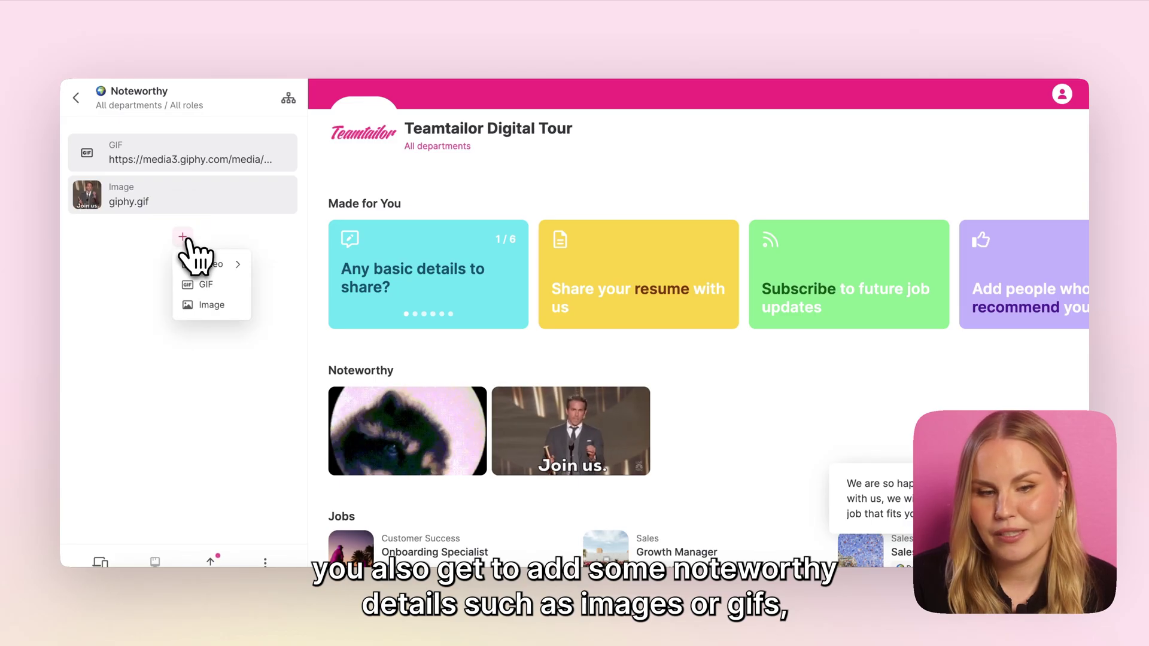
pyautogui.click(76, 99)
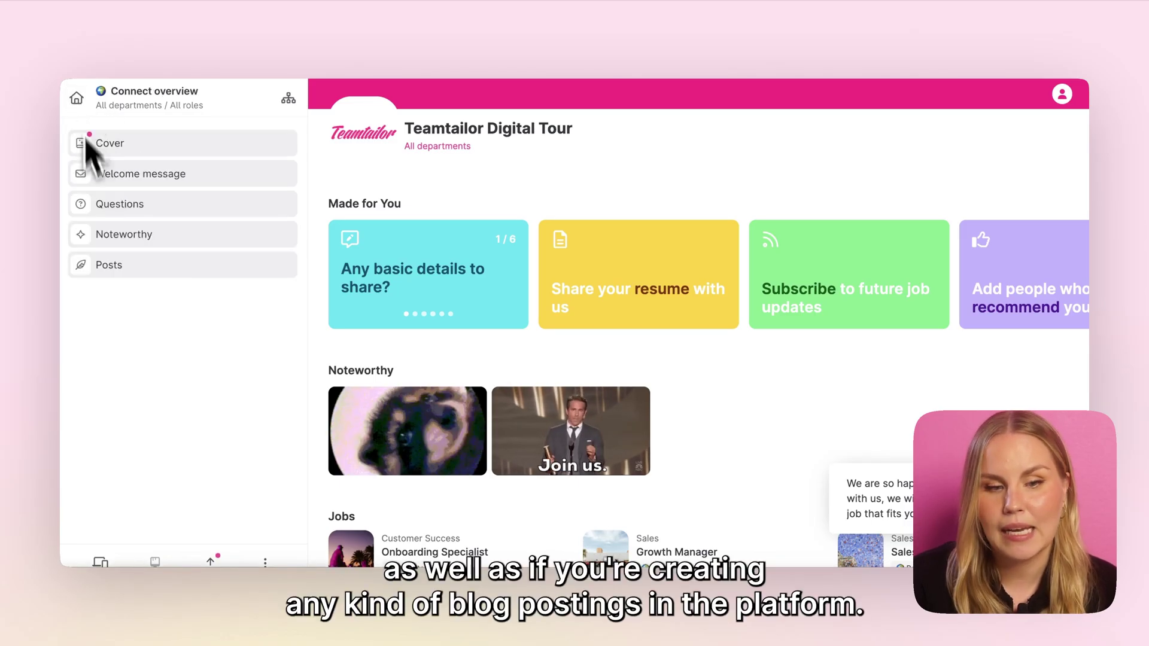
# Step: View the Posts section, then show the department choices from the Connect overview
pyautogui.click(130, 267)
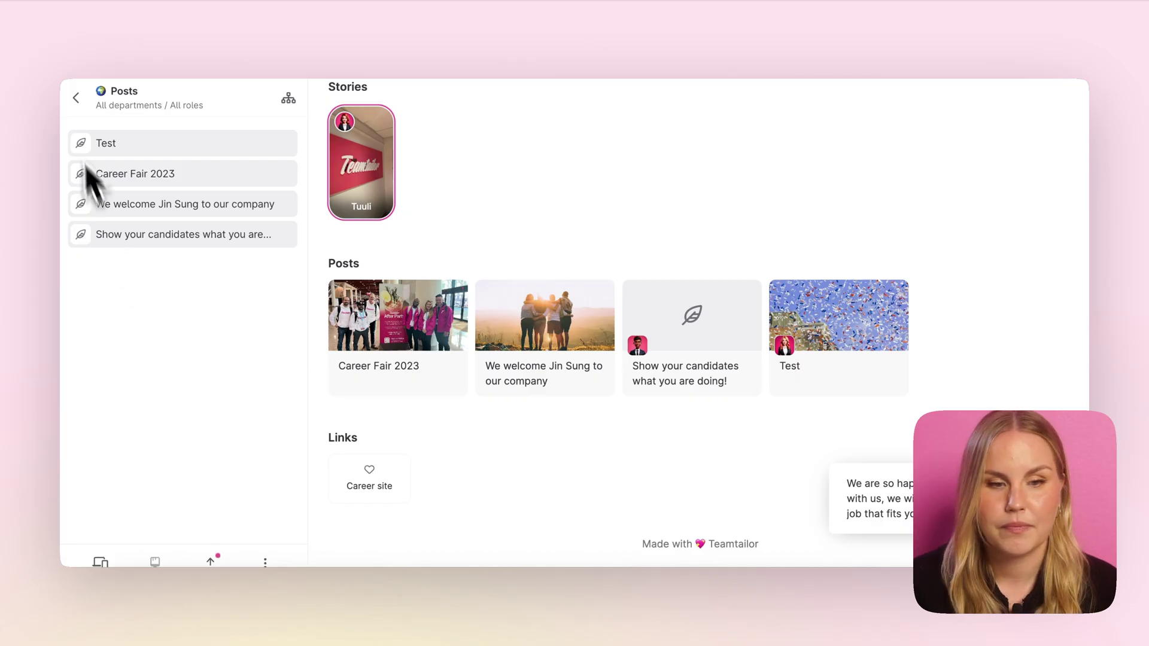
pyautogui.click(74, 101)
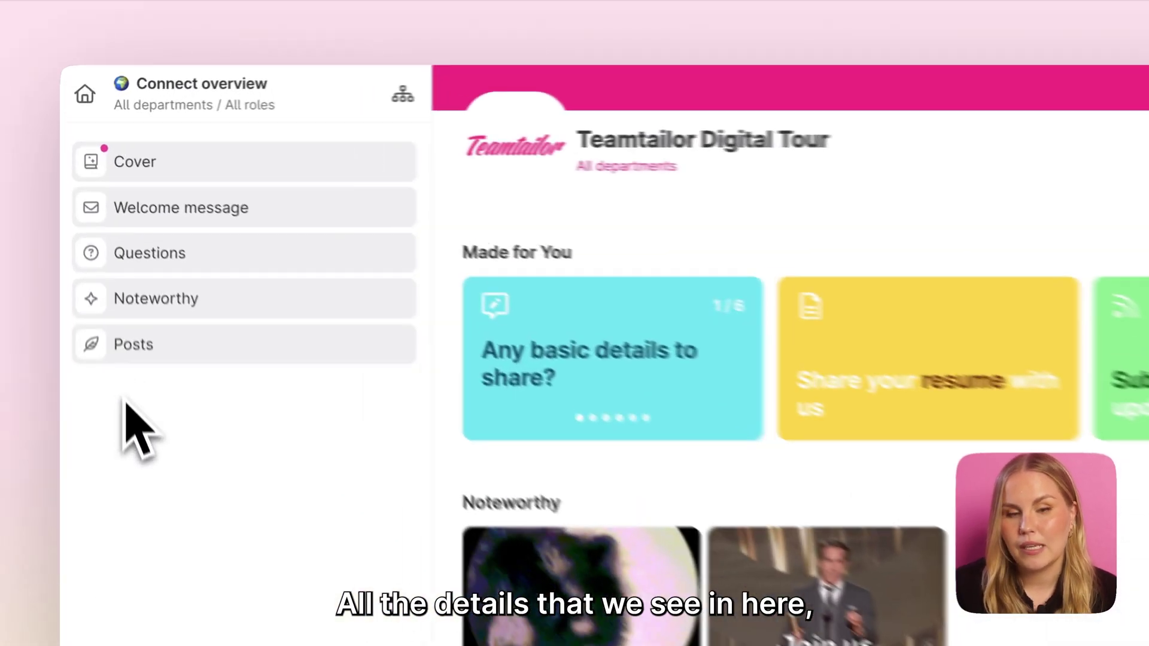
pyautogui.click(403, 94)
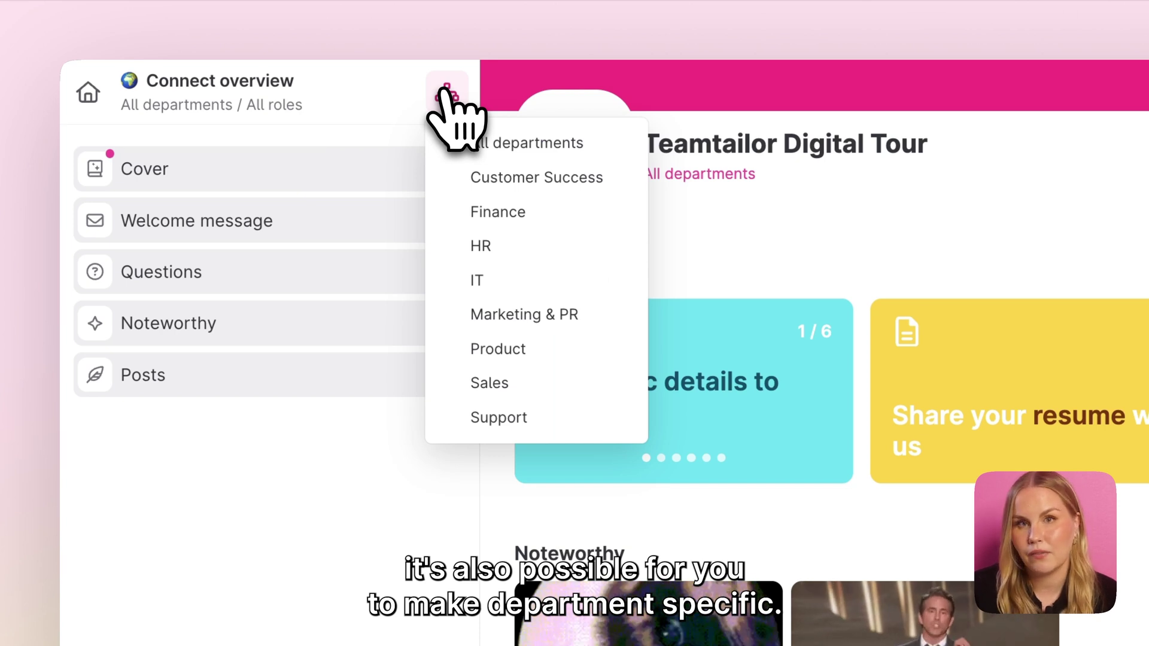
# Step: Choose Customer Success as the Connect content department and close the dropdown
pyautogui.click(519, 190)
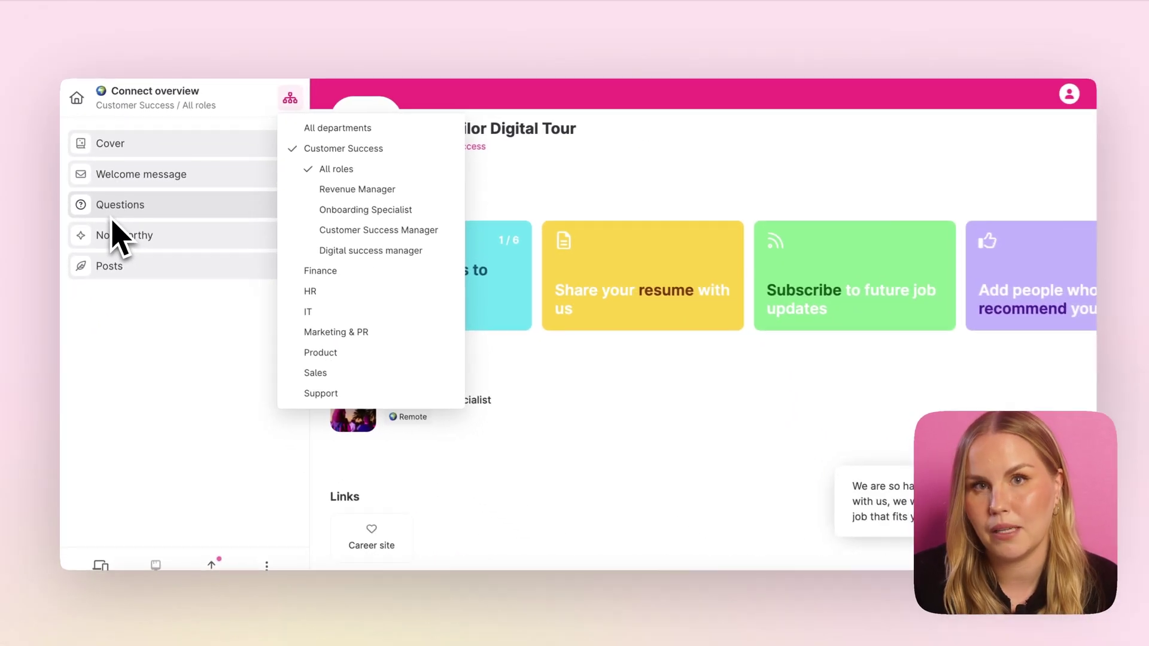
pyautogui.click(589, 239)
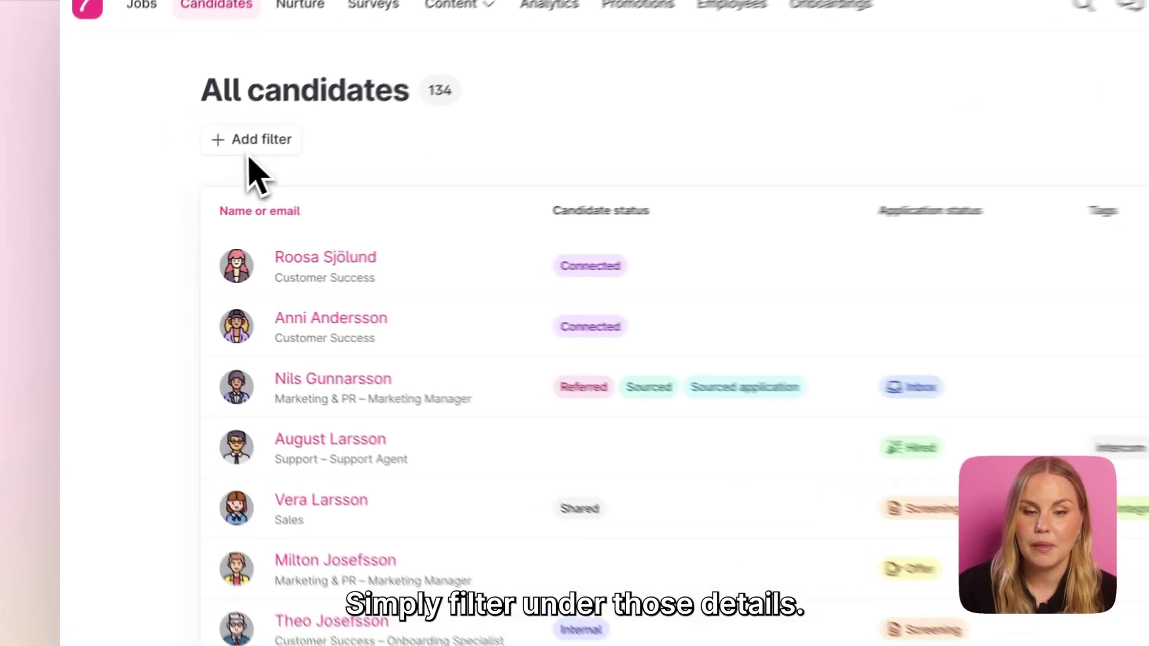
# Step: Add a Connected filter set to Yes on the candidate list
pyautogui.click(183, 182)
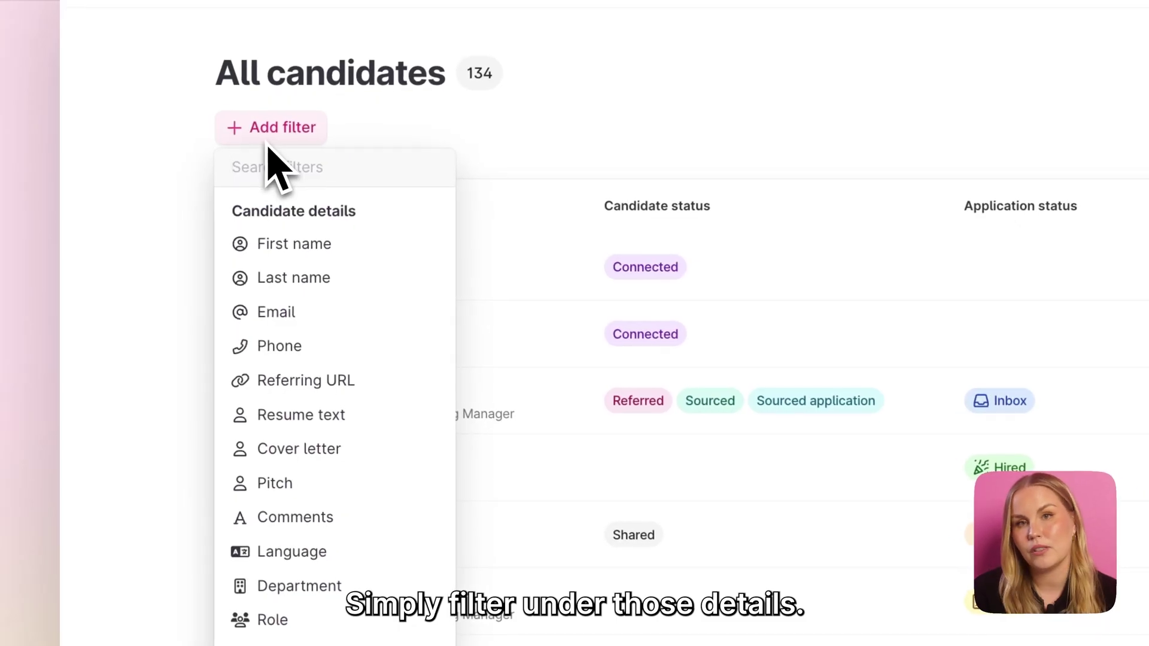
pyautogui.scroll(-5, 320, 551)
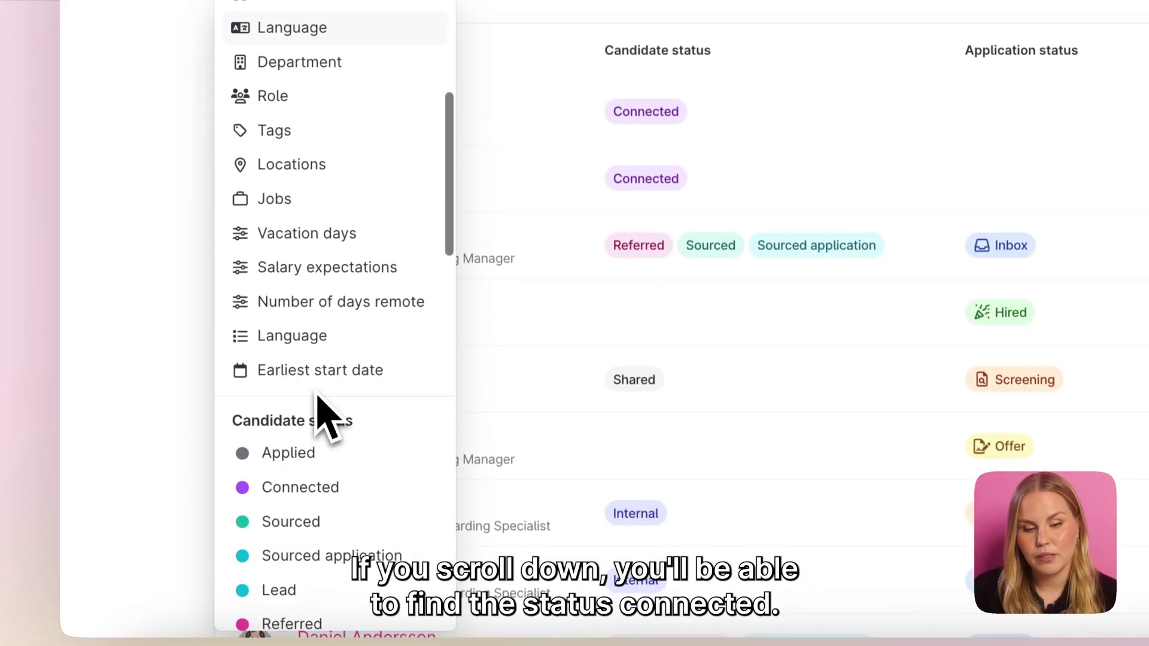
pyautogui.scroll(-2, 317, 396)
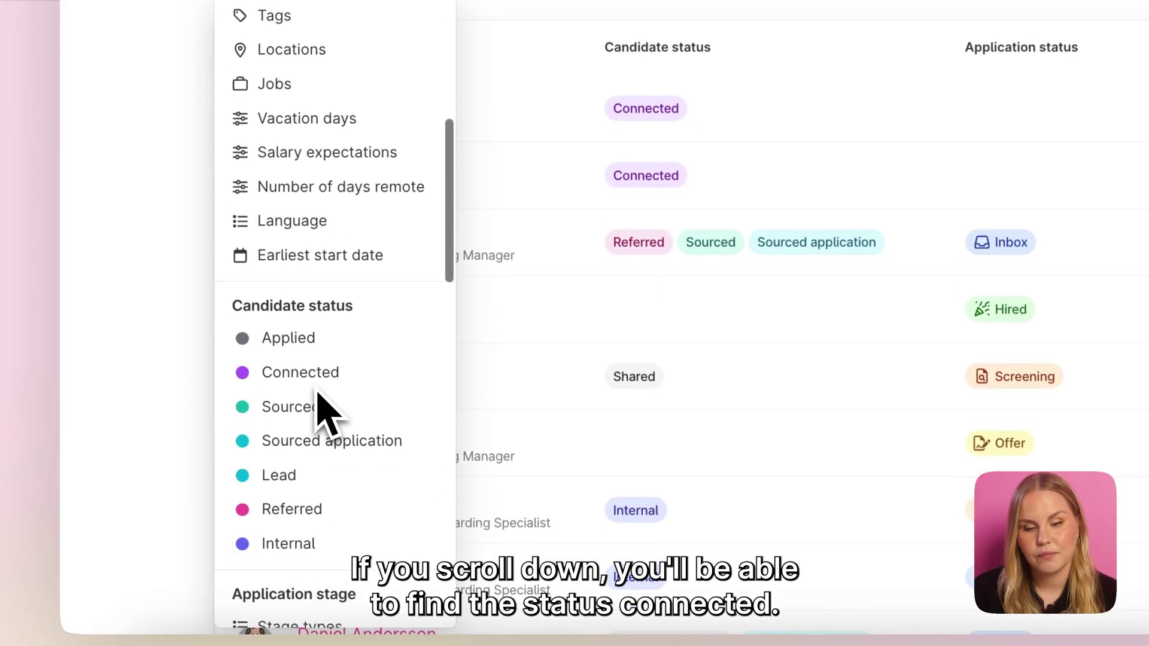
pyautogui.click(284, 388)
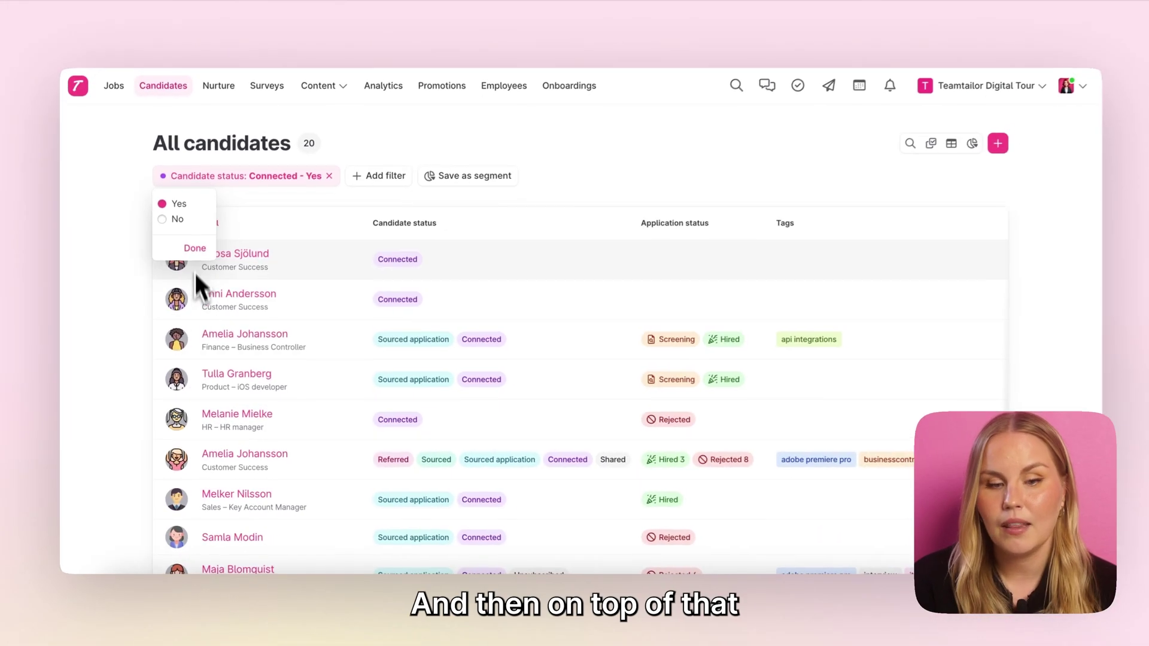
pyautogui.click(195, 256)
# Step: Add a Department filter for Customer Success and show the Segments panel
pyautogui.click(376, 182)
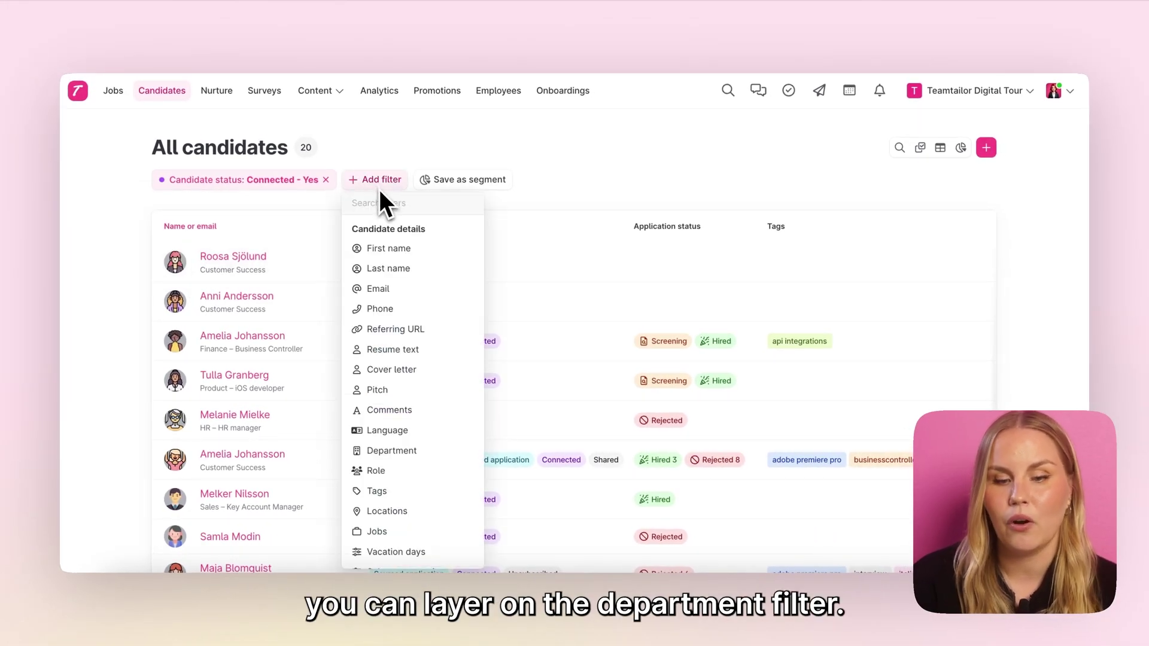
pyautogui.click(375, 450)
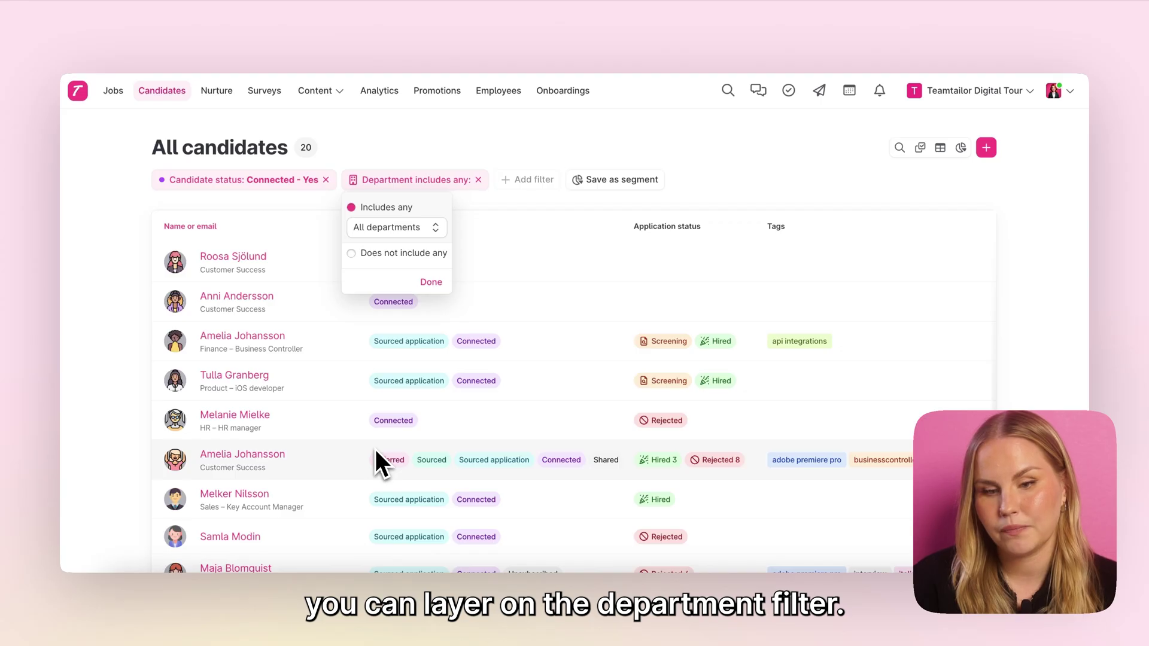
pyautogui.click(390, 227)
pyautogui.click(398, 280)
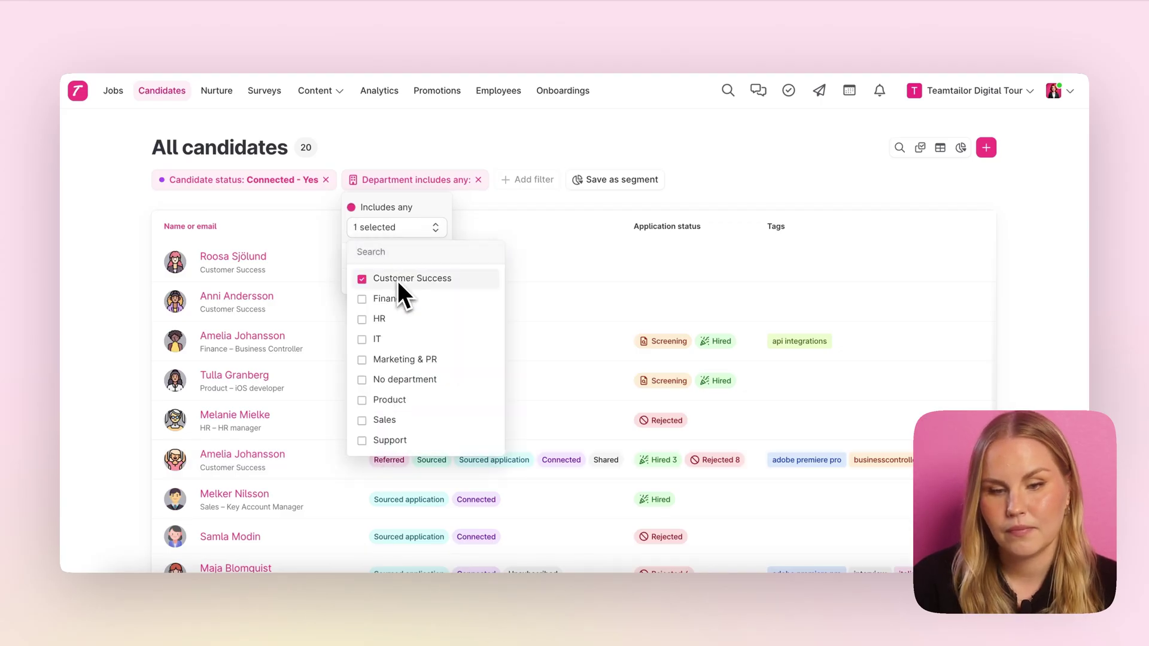
pyautogui.click(458, 135)
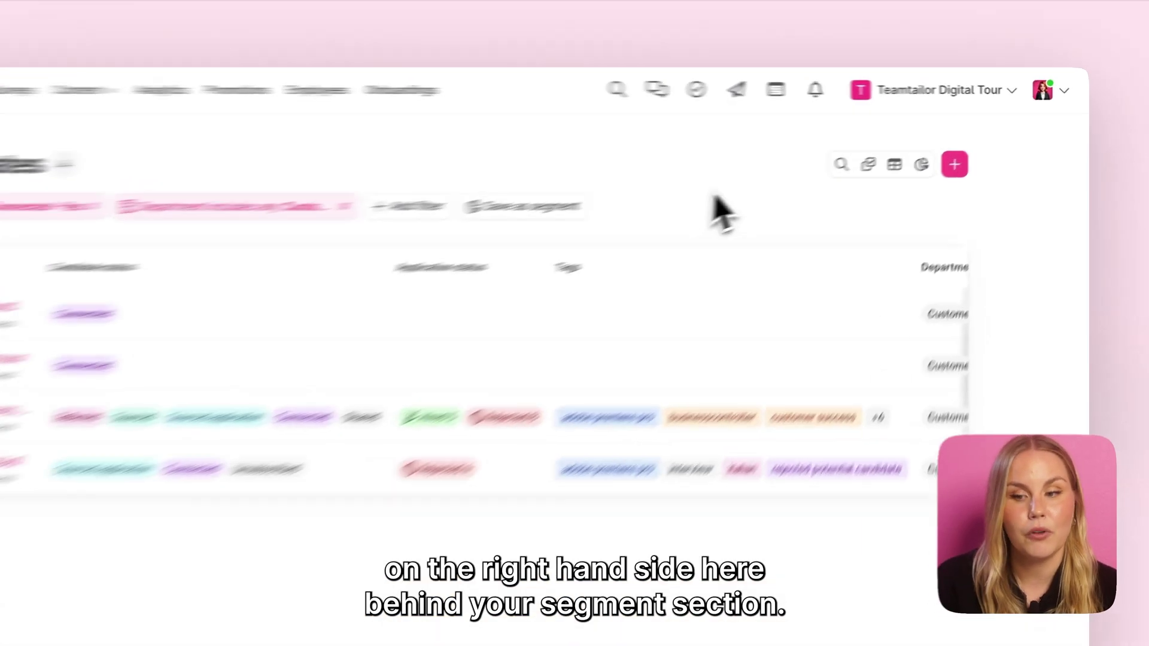
pyautogui.click(960, 148)
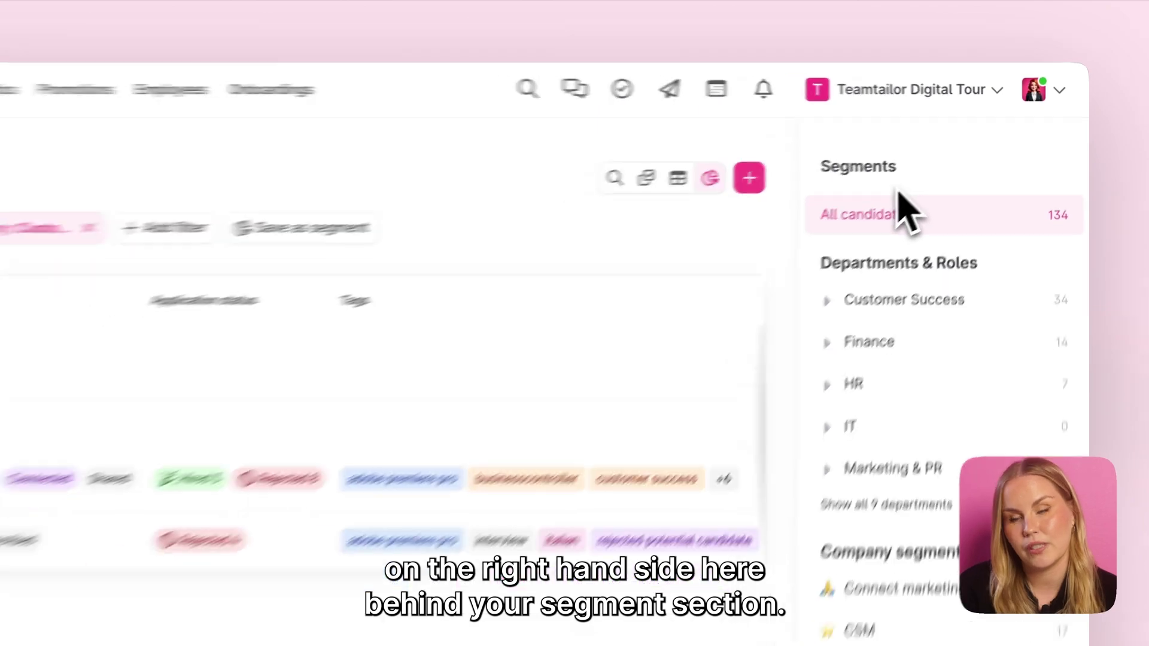